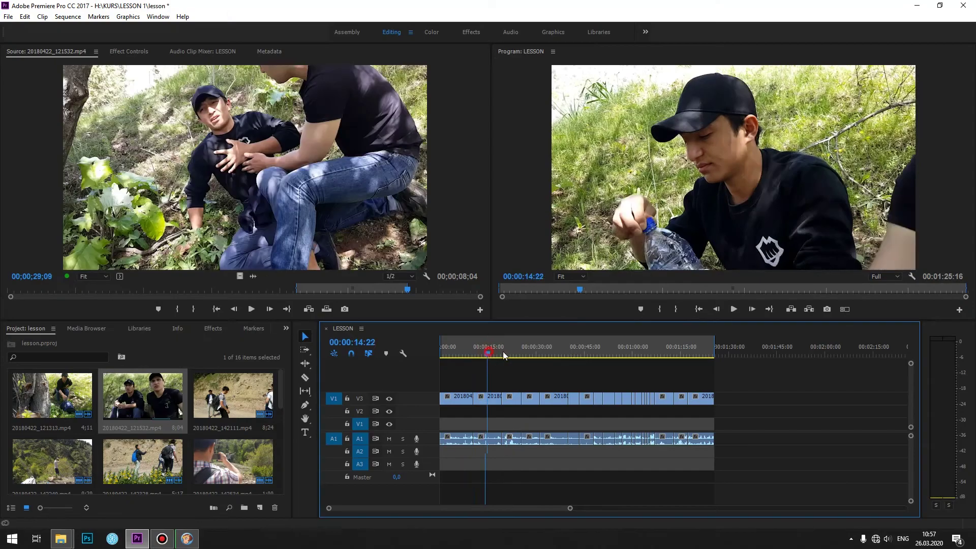
- Scrub the LESSON sequence playhead to 00:00:09:01
drag(505, 354, 471, 377)
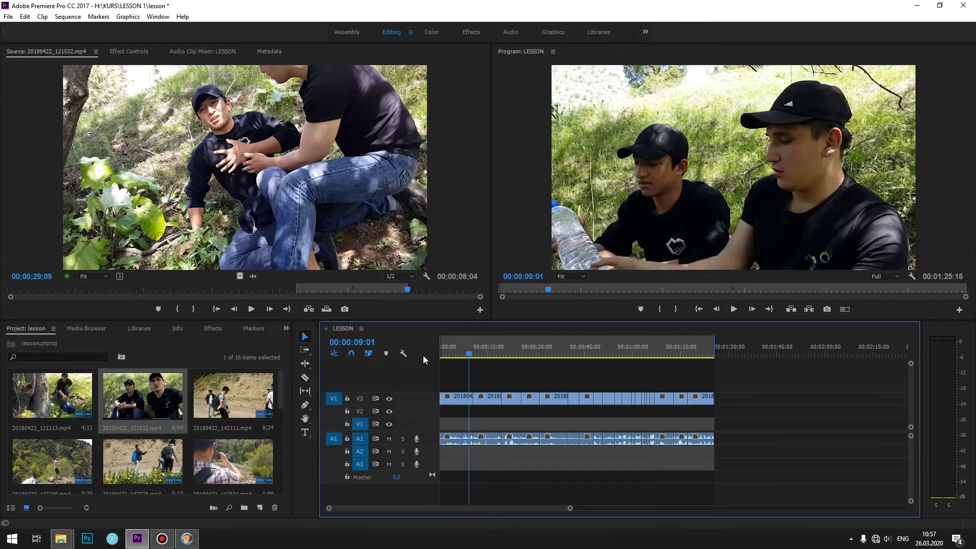
- Open Export Settings for the LESSON sequence via File > Export > Media and Ctrl+M
click(9, 17)
mouse_move(27, 299)
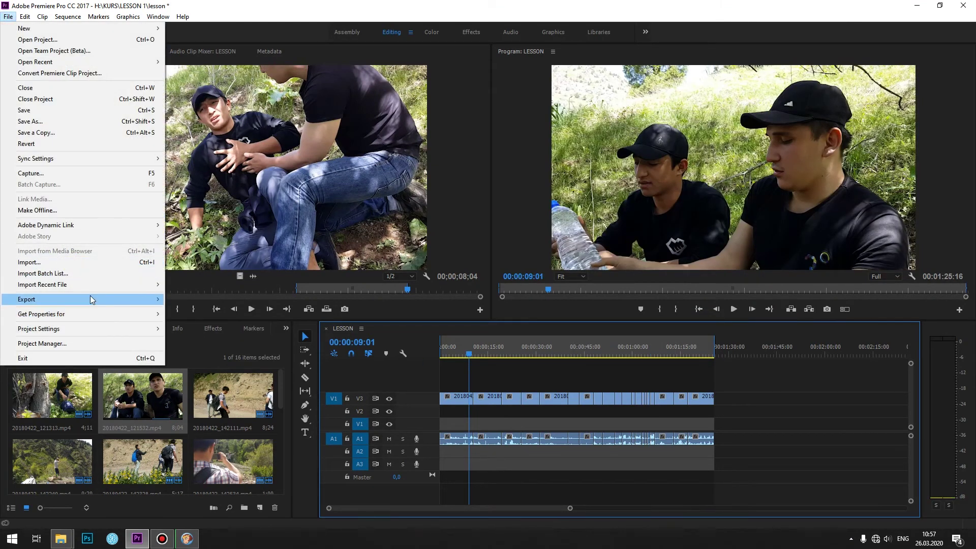
click(191, 299)
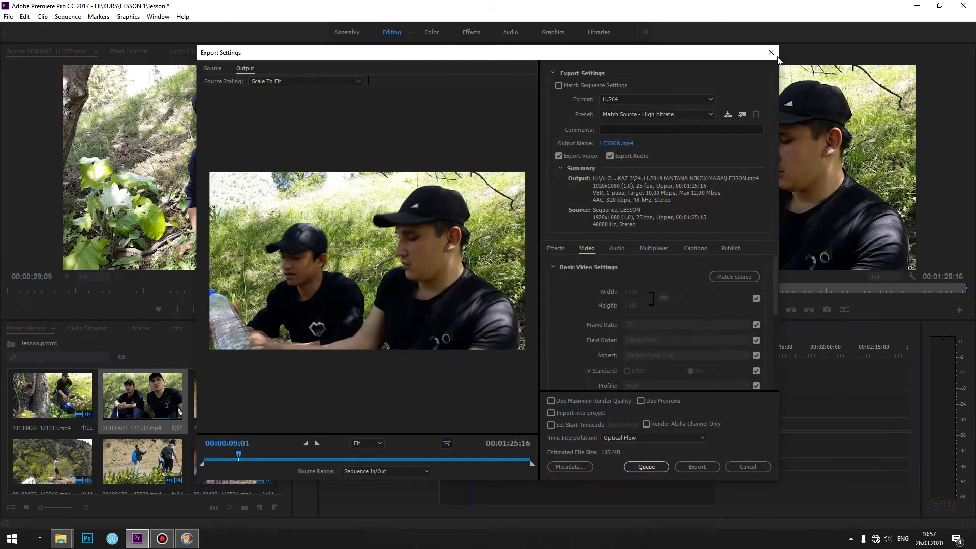
click(772, 53)
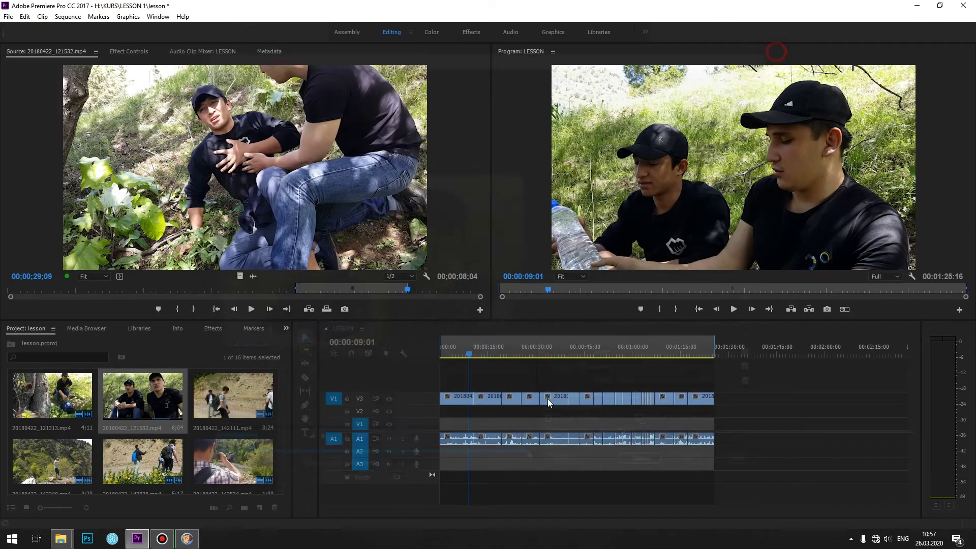
key(ctrl+m)
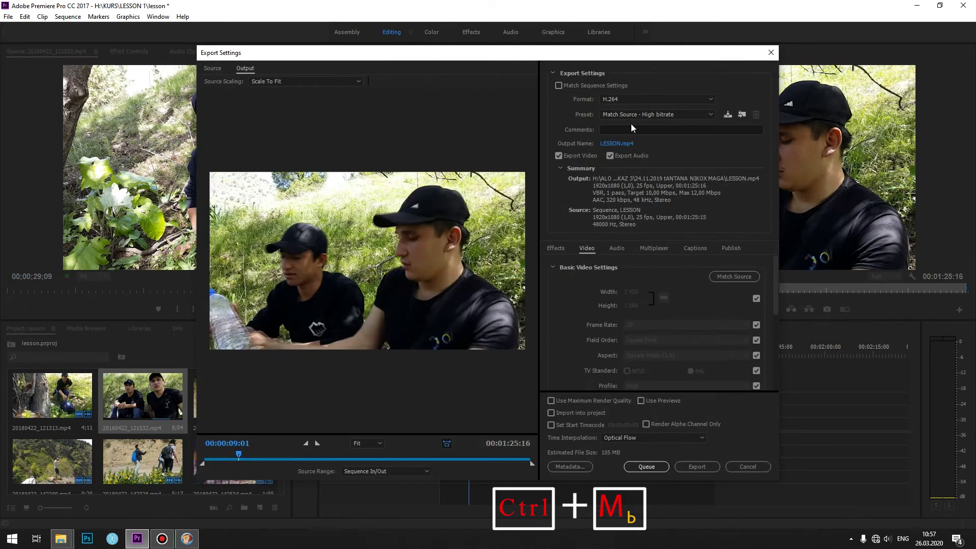
click(633, 99)
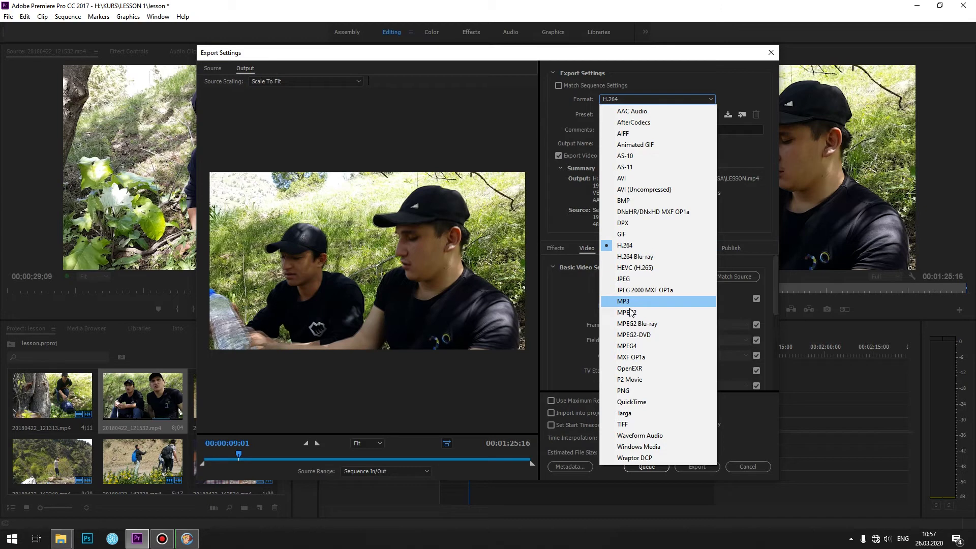
click(630, 246)
click(632, 115)
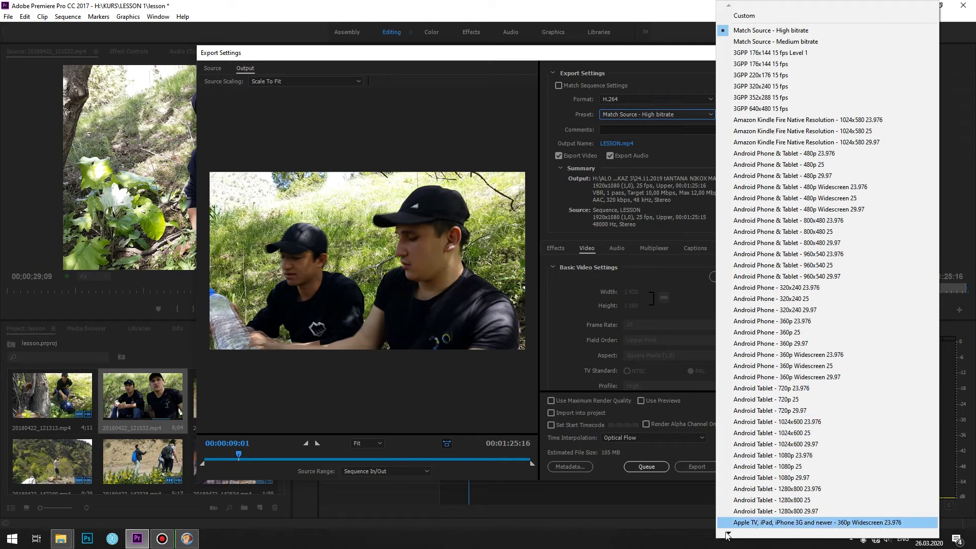
mouse_move(728, 535)
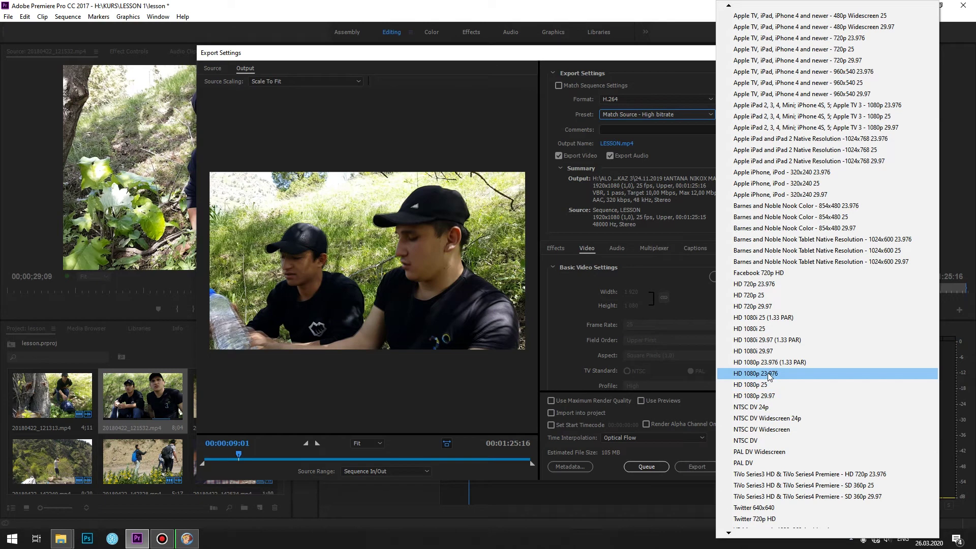
click(661, 46)
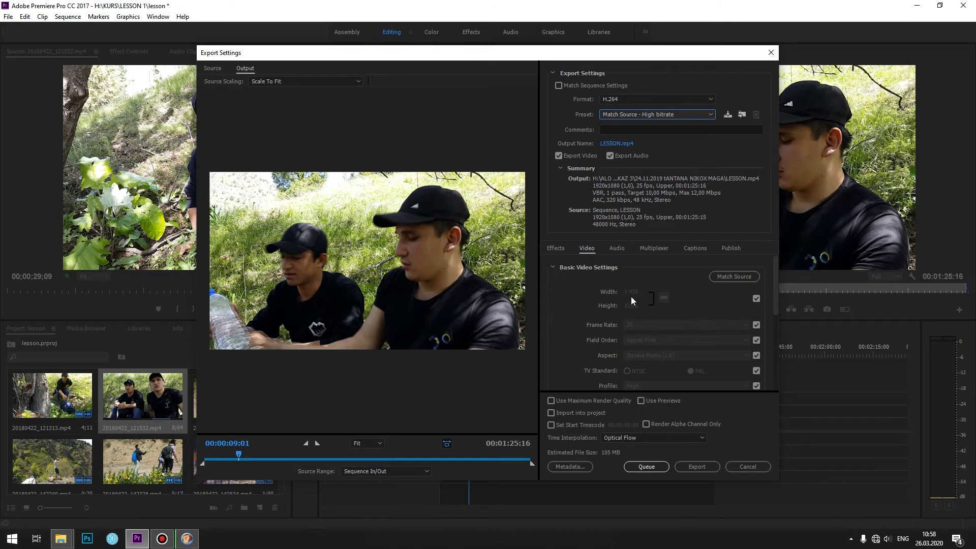
- Toggle width/height source matching off and back on, keeping the Custom preset
click(755, 299)
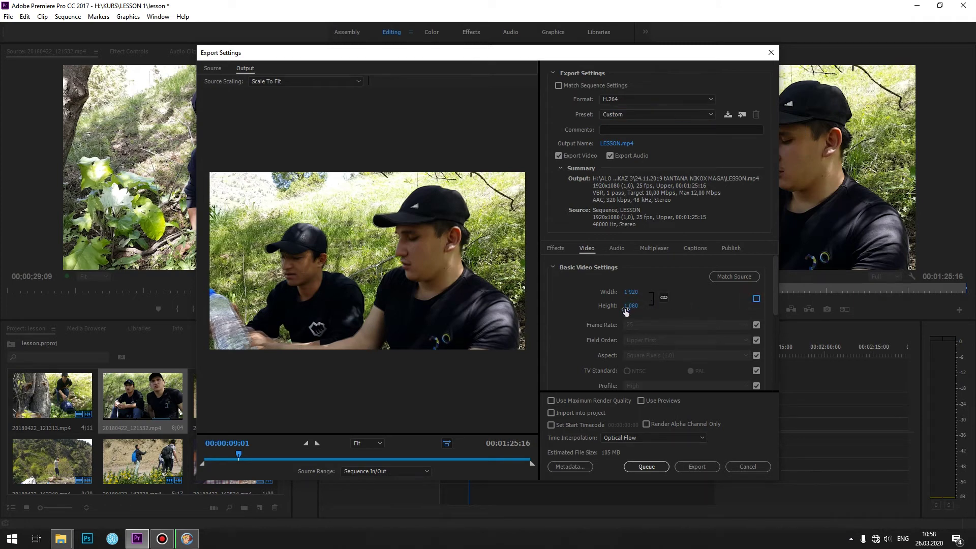
click(762, 300)
click(643, 114)
click(704, 375)
- Raise the target and maximum bitrate to 28,88 Mbps, estimating 298 MB
drag(774, 293, 769, 346)
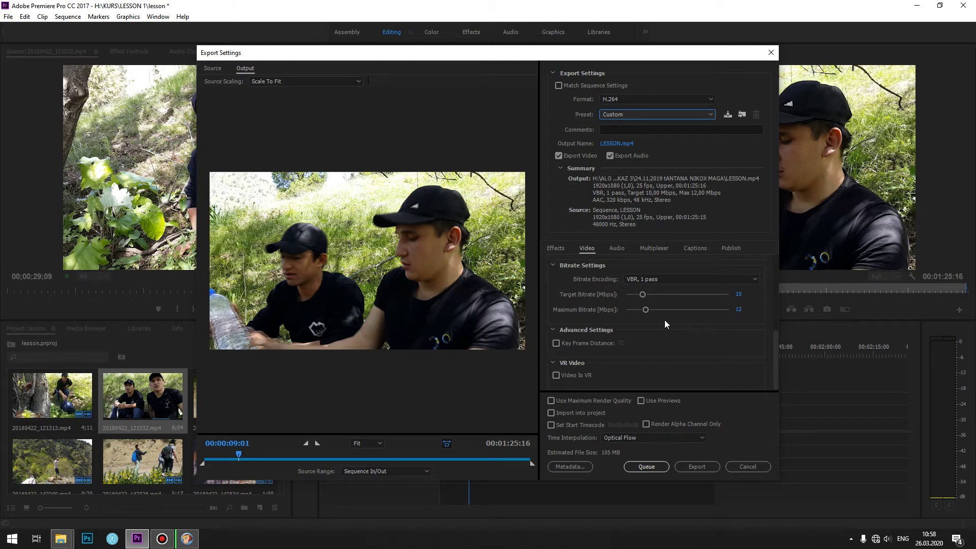
drag(643, 294, 667, 294)
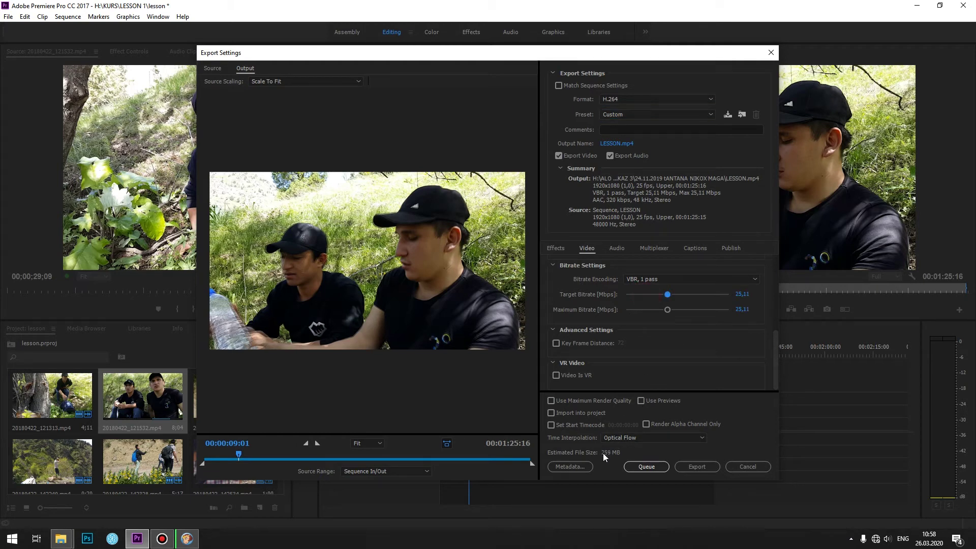
drag(658, 298, 670, 296)
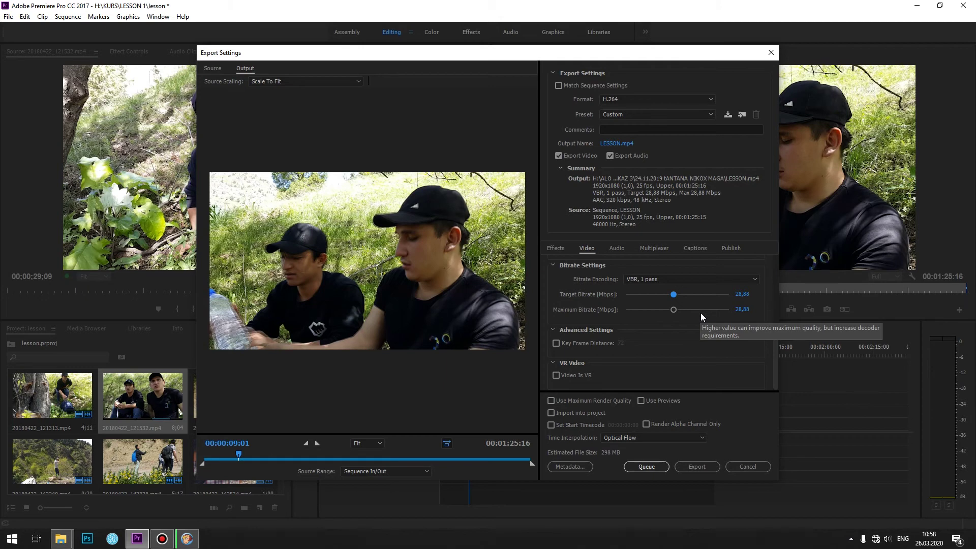
- Switch to CBR encoding at 31,65 Mbps, then cancel the sequence export settings
click(653, 280)
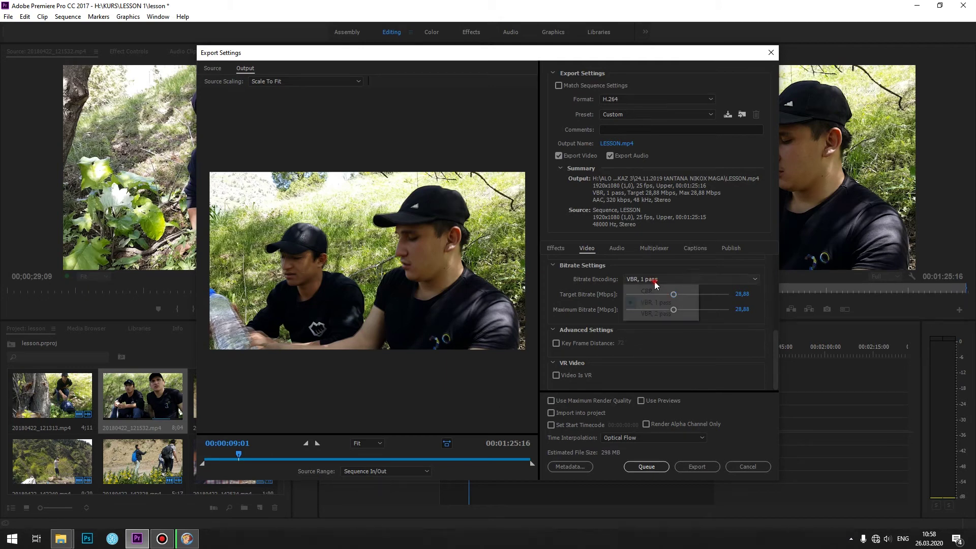
click(653, 292)
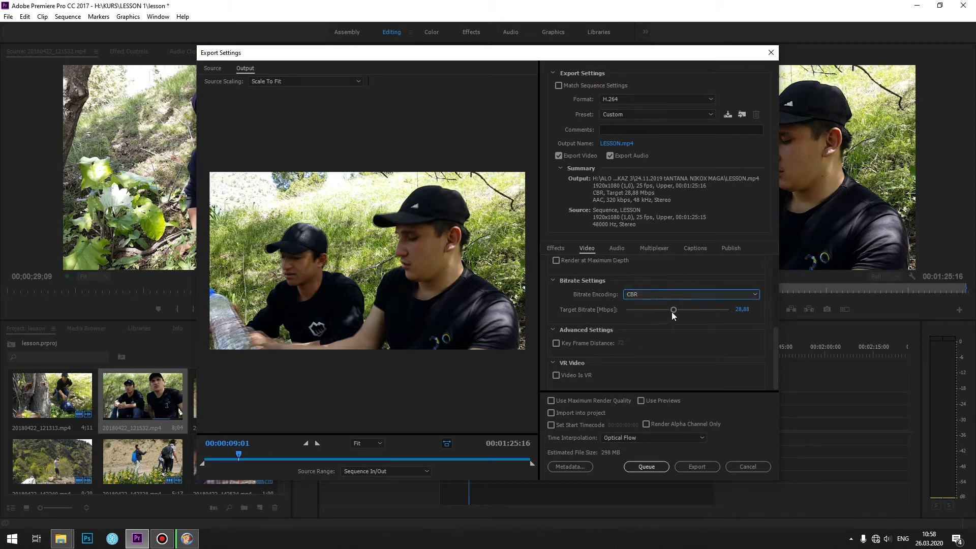
drag(672, 312, 678, 312)
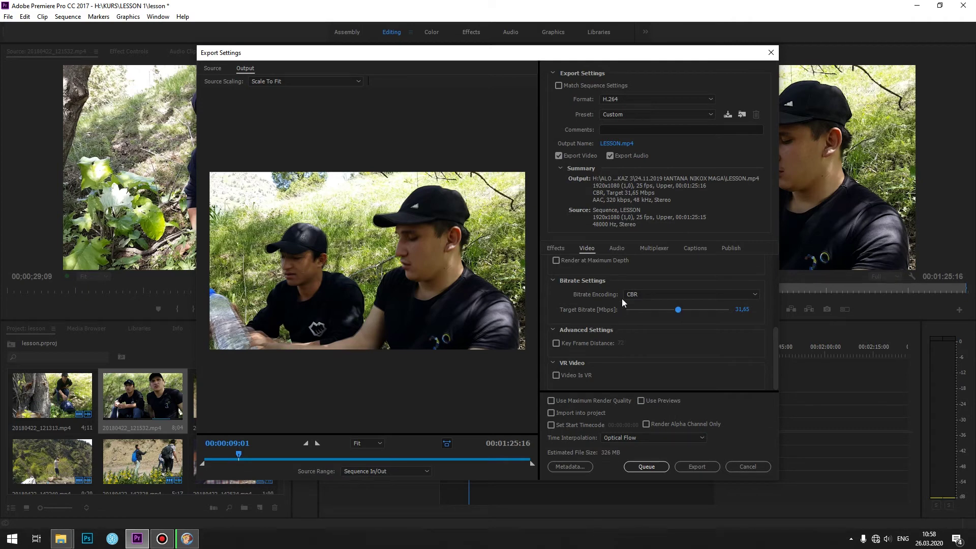
click(748, 467)
- Open export settings for the clip 20180422_121532.mp4 from the Project panel
click(156, 393)
key(ctrl+m)
drag(775, 263, 769, 332)
- Set CBR bitrate encoding with a 12,71 Mbps target, estimating 53 MB
click(647, 284)
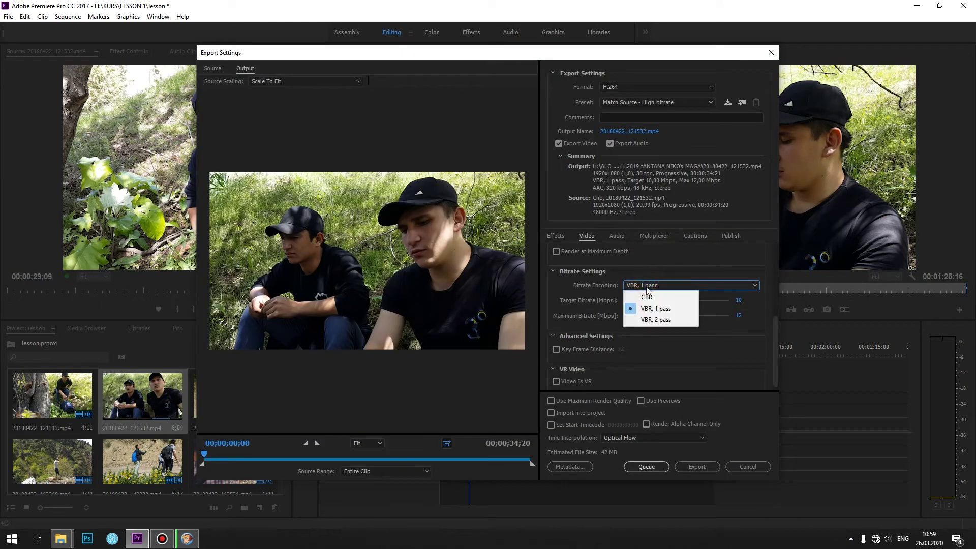
click(647, 298)
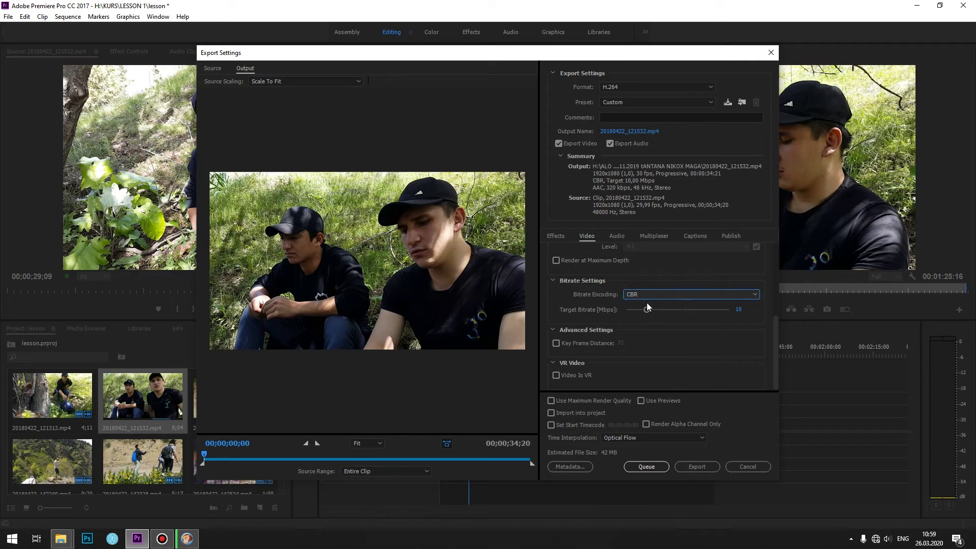
drag(646, 310, 654, 317)
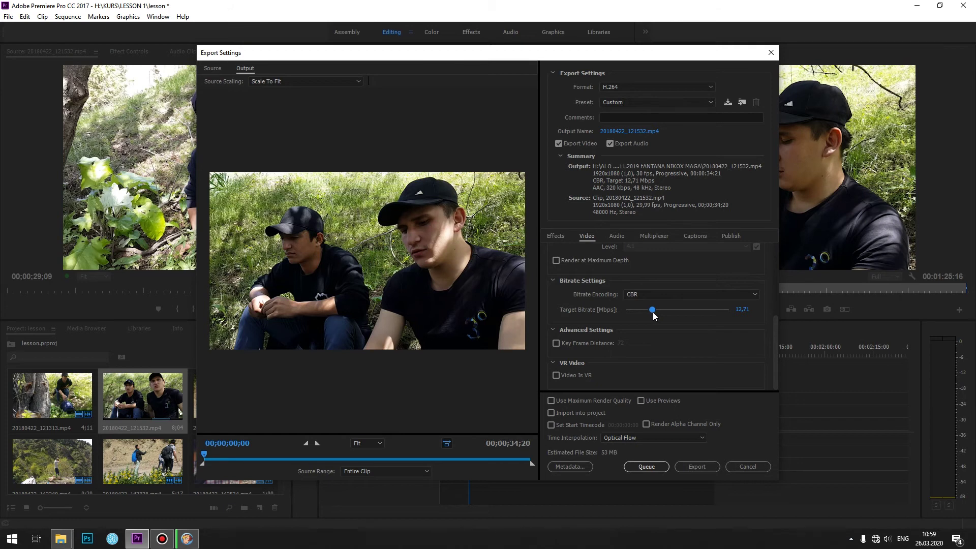
drag(653, 313, 665, 314)
drag(682, 311, 690, 310)
drag(690, 313, 654, 312)
- Keep Optical Flow time interpolation and queue the clip export to Media Encoder
click(625, 440)
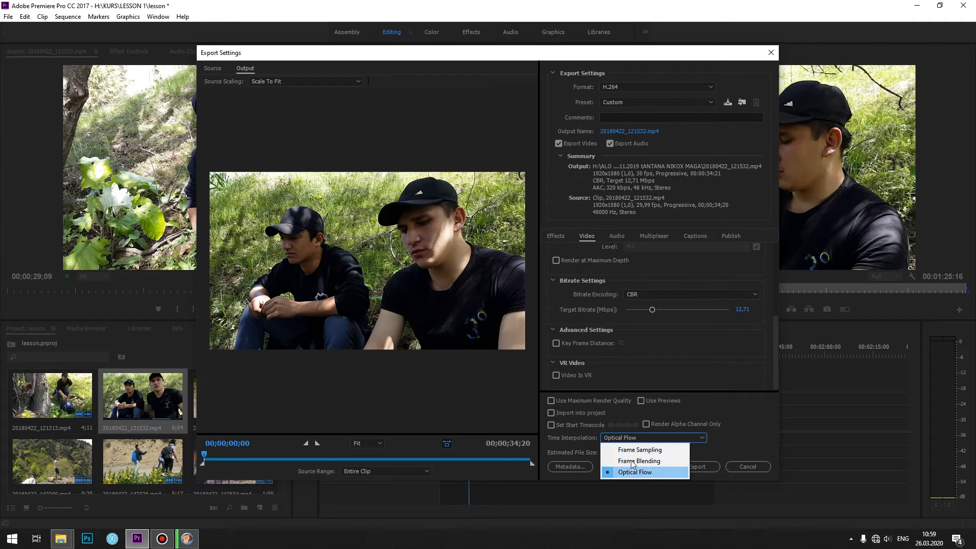
click(731, 434)
click(645, 439)
click(757, 437)
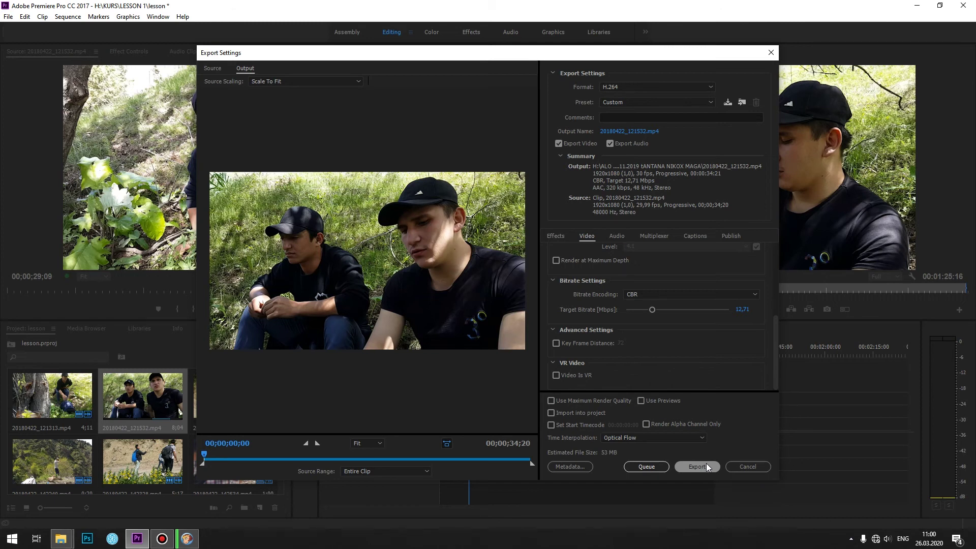
click(633, 467)
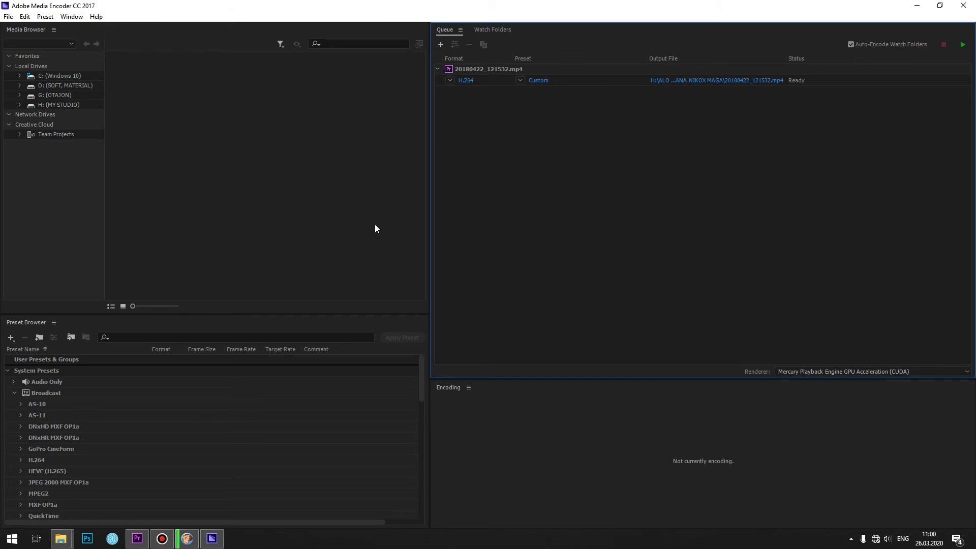
- Review the queued H.264 job's export settings in Media Encoder and close them unchanged
click(465, 80)
click(760, 57)
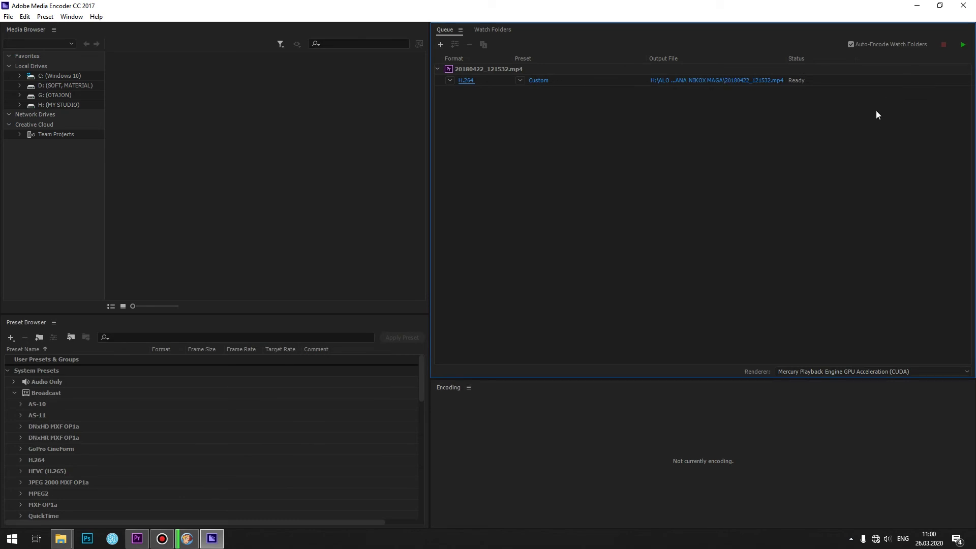
- Minimize Media Encoder, then bring it back from the taskbar
click(917, 5)
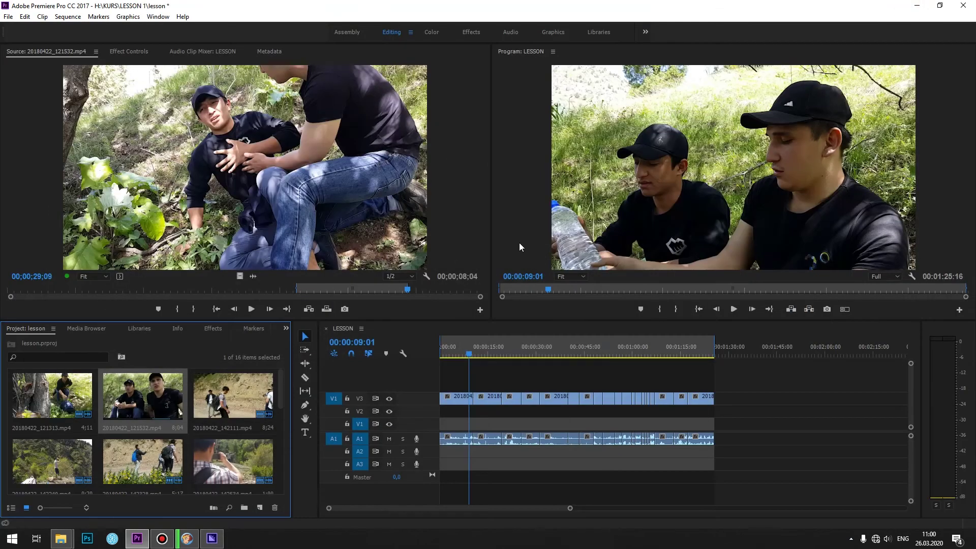
click(212, 538)
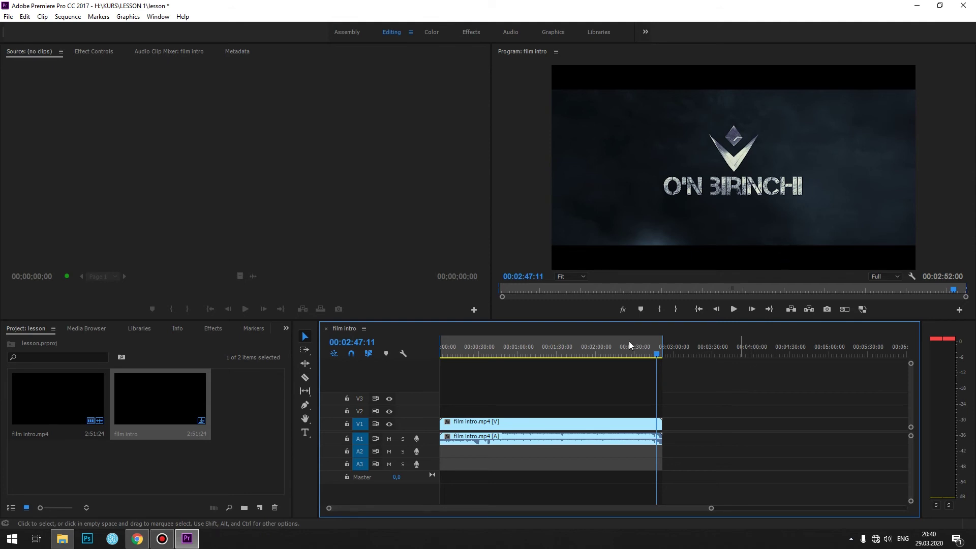
- Open the film intro export settings and set the format to MP3 with the 128 kbps preset
key(ctrl+m)
click(621, 99)
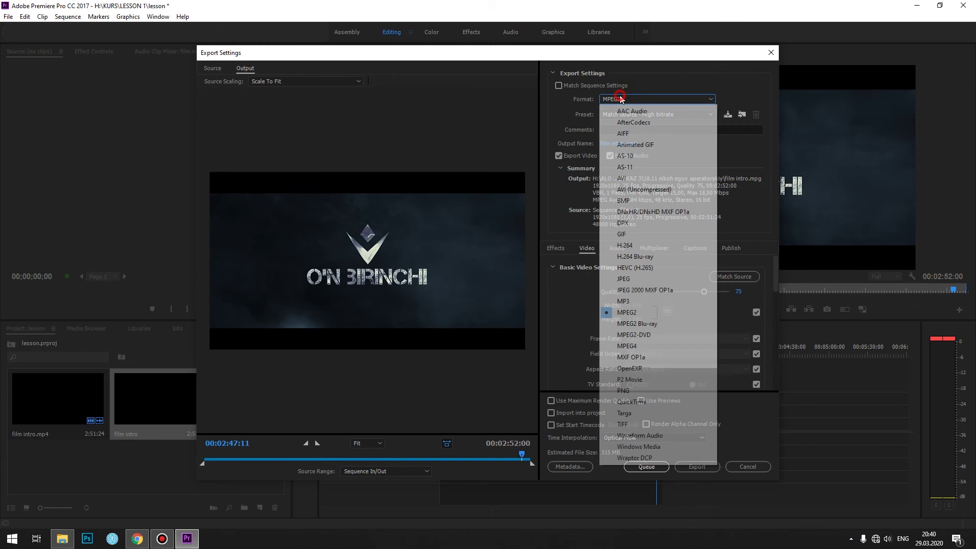
click(625, 301)
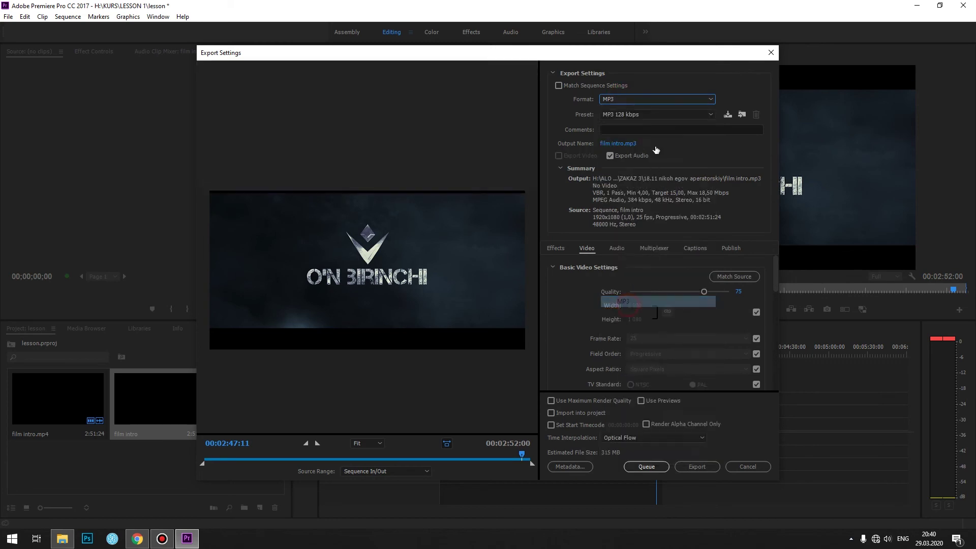
click(647, 114)
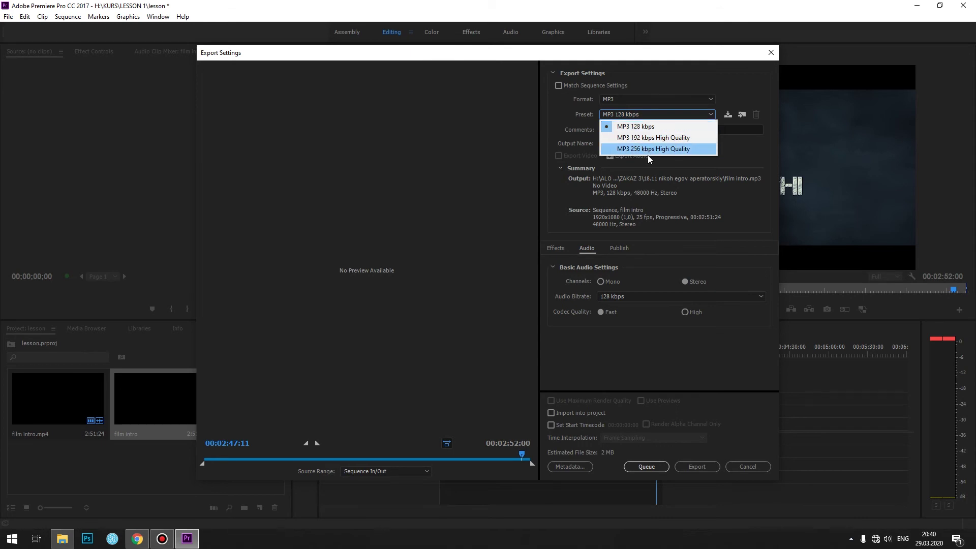
click(667, 197)
- Leave the output file location unchanged and reopen the export format list
click(620, 145)
click(642, 316)
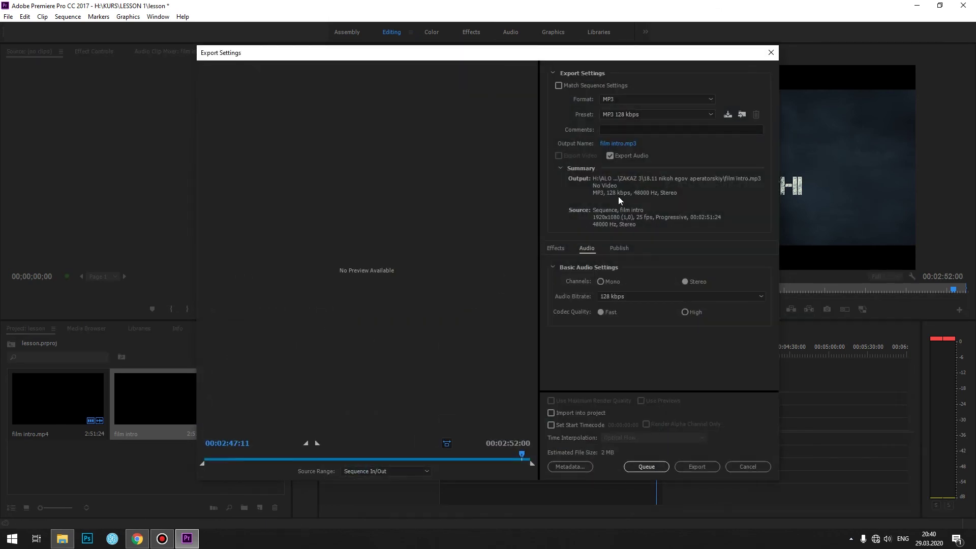
click(660, 99)
click(748, 203)
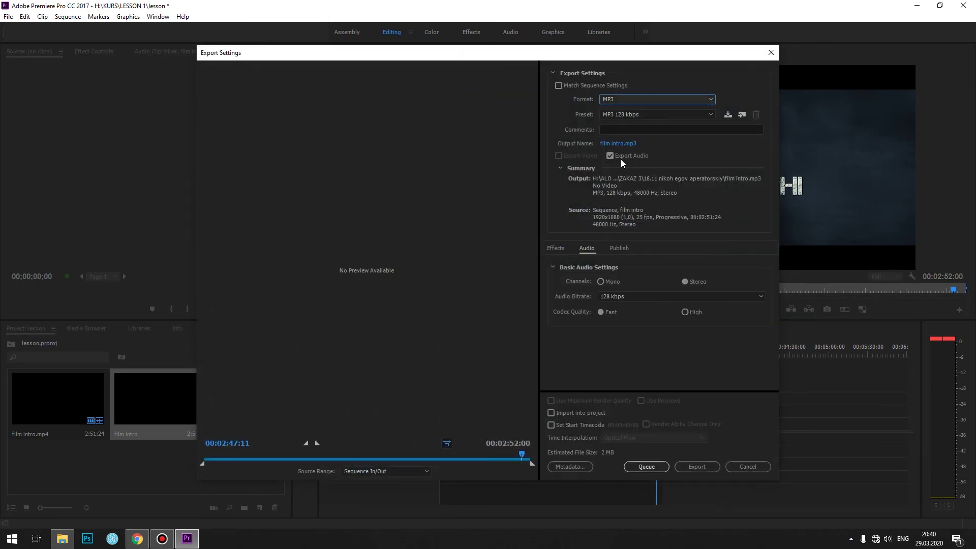
click(611, 99)
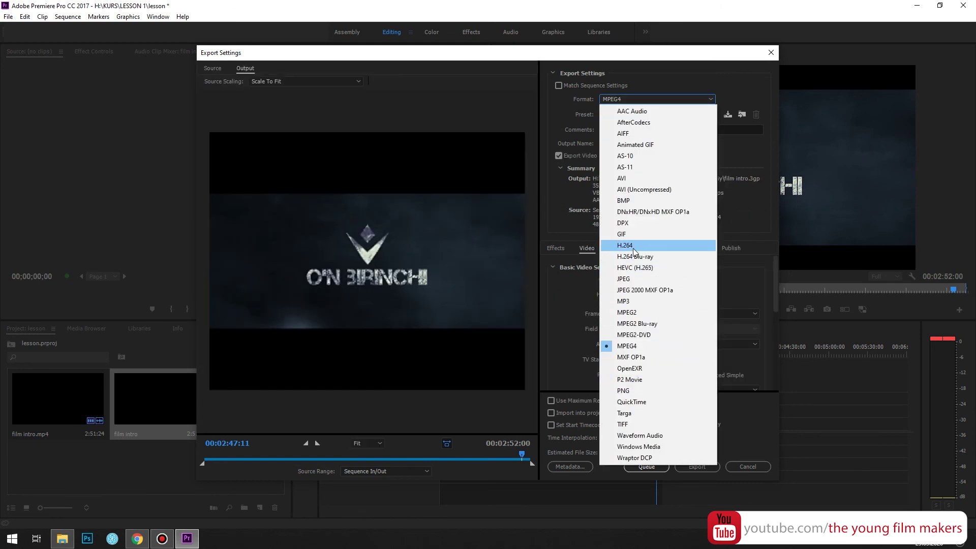
- Set the format to H.264 and browse its presets, keeping Match Source - High bitrate
click(631, 246)
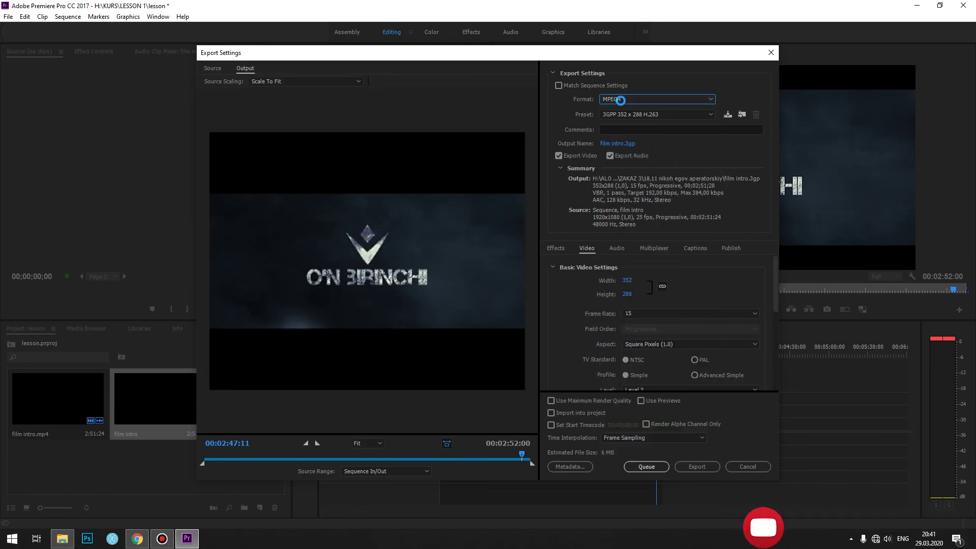
click(625, 114)
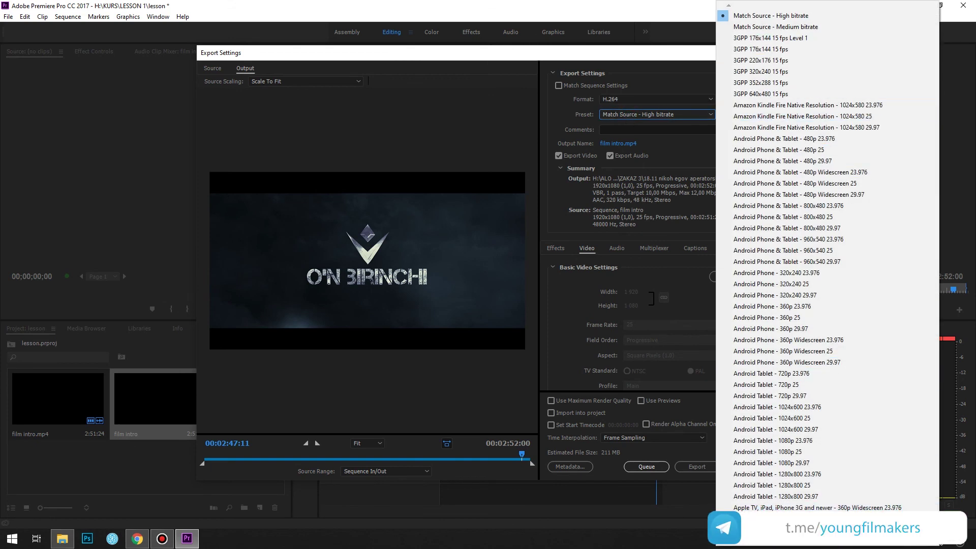
scroll(729, 543, down, 5)
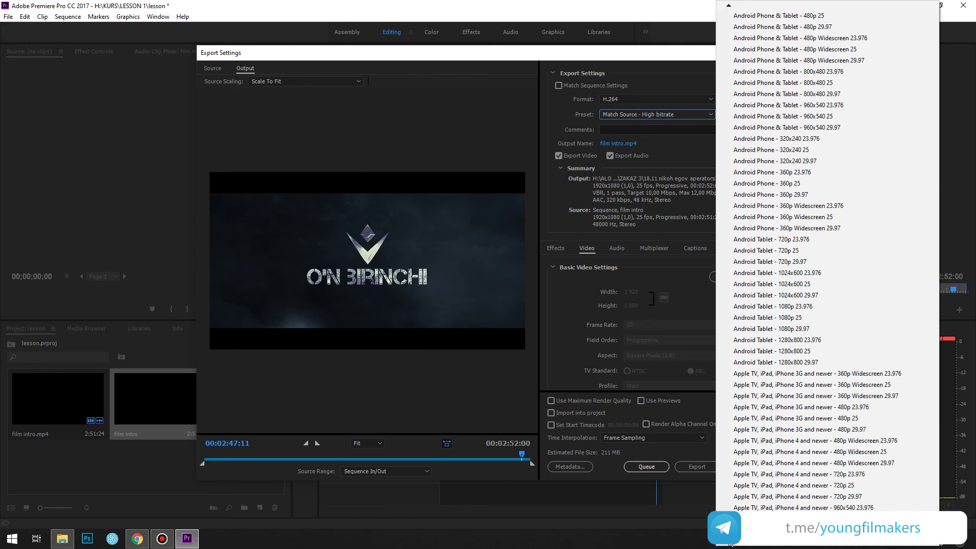
scroll(729, 543, down, 6)
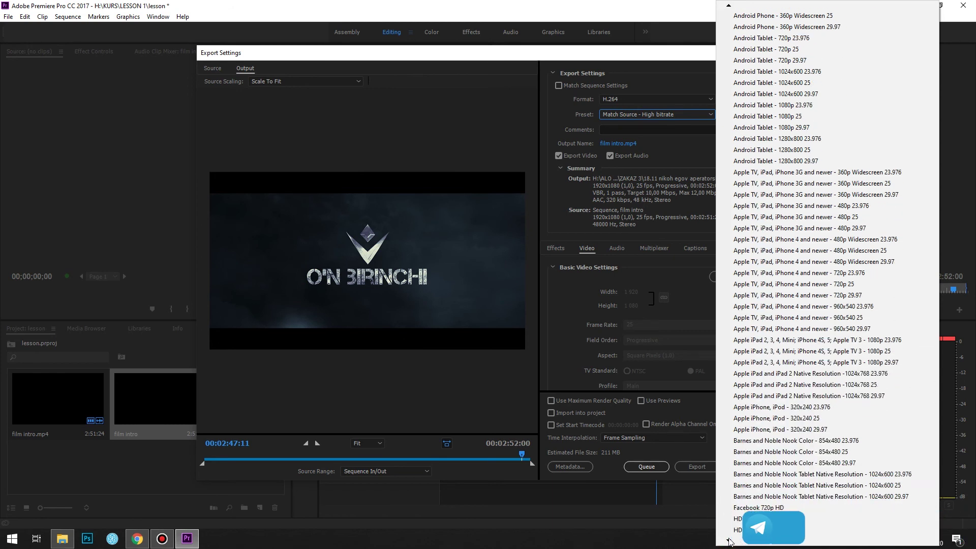
scroll(729, 542, down, 2)
scroll(730, 541, down, 1)
scroll(729, 541, down, 2)
scroll(729, 542, down, 1)
scroll(729, 541, down, 2)
scroll(730, 541, down, 2)
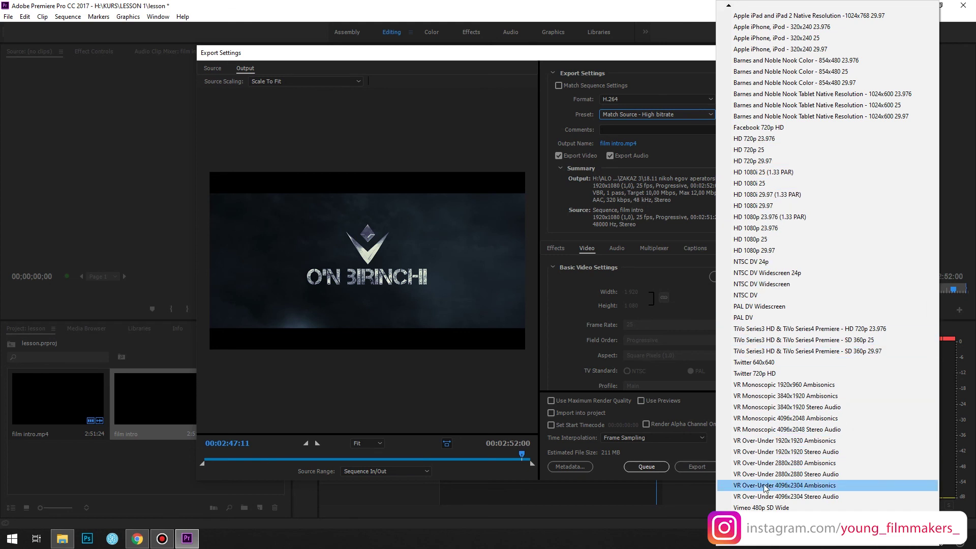
mouse_move(727, 542)
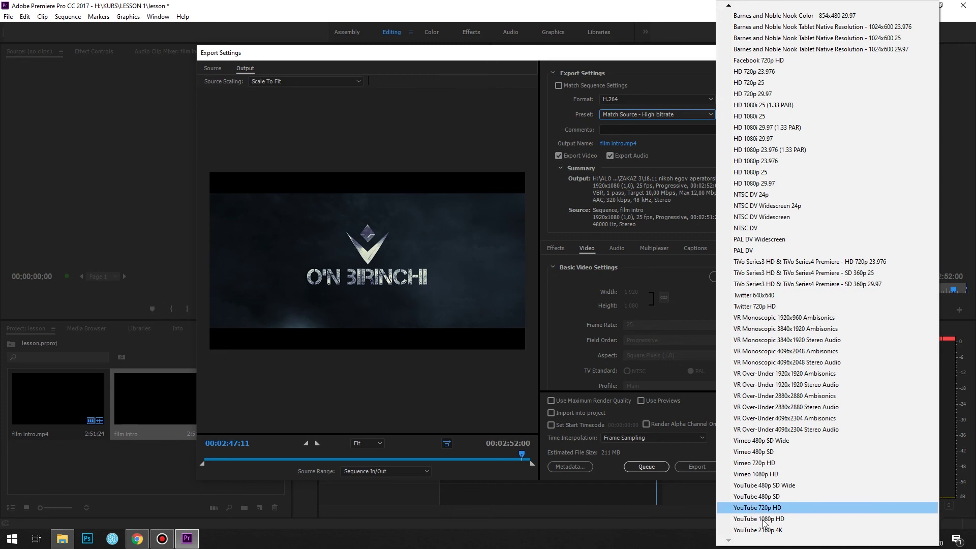
click(680, 61)
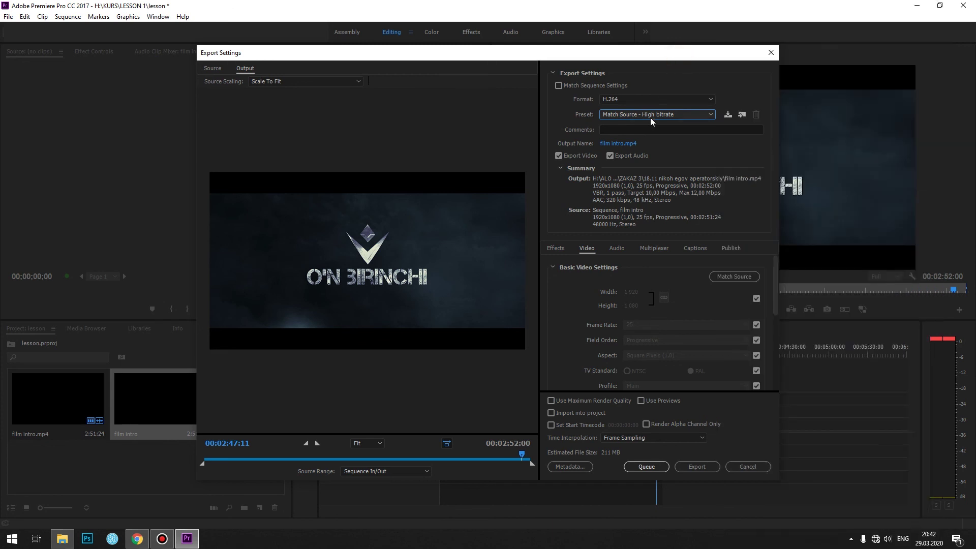
- Switch the film intro export format to MPEG2, keeping the Match Source - High bitrate preset
click(652, 120)
click(606, 101)
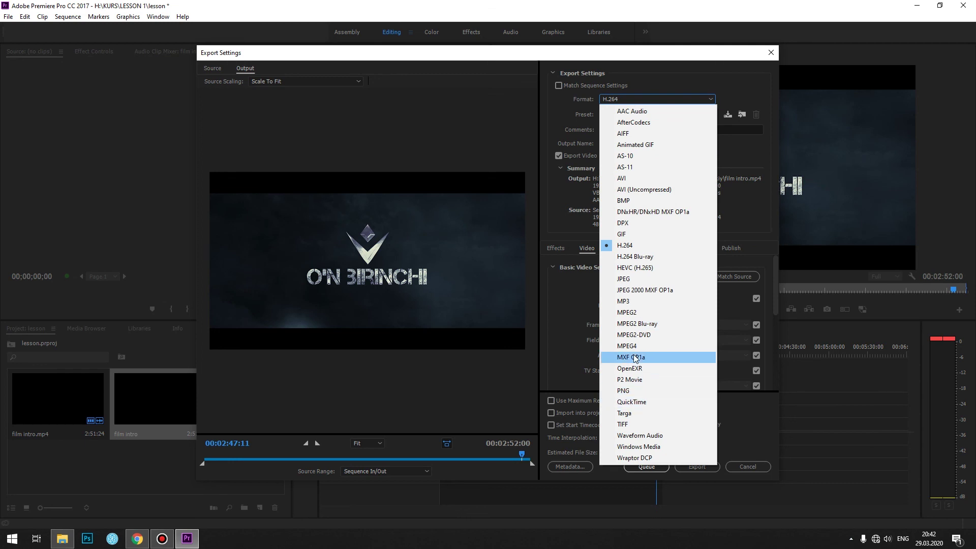
click(629, 313)
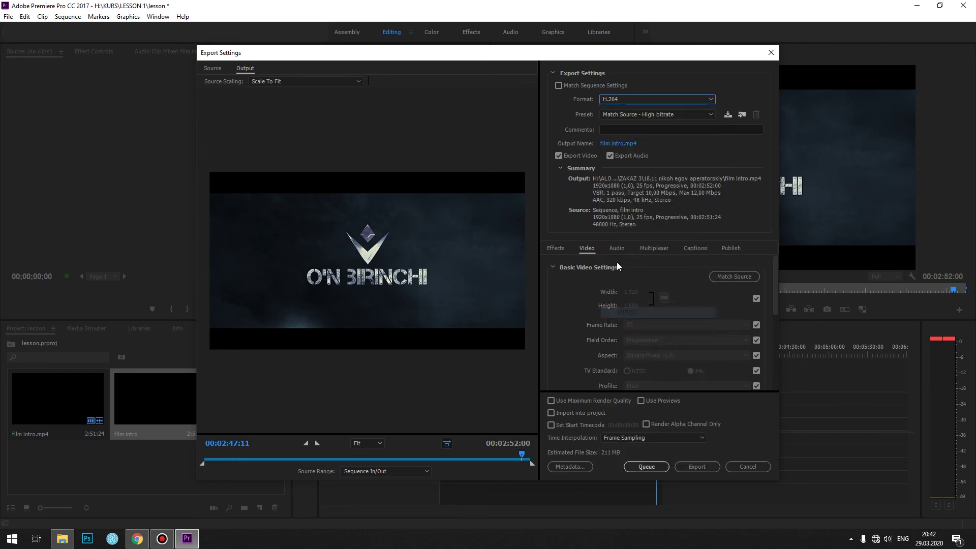
click(657, 114)
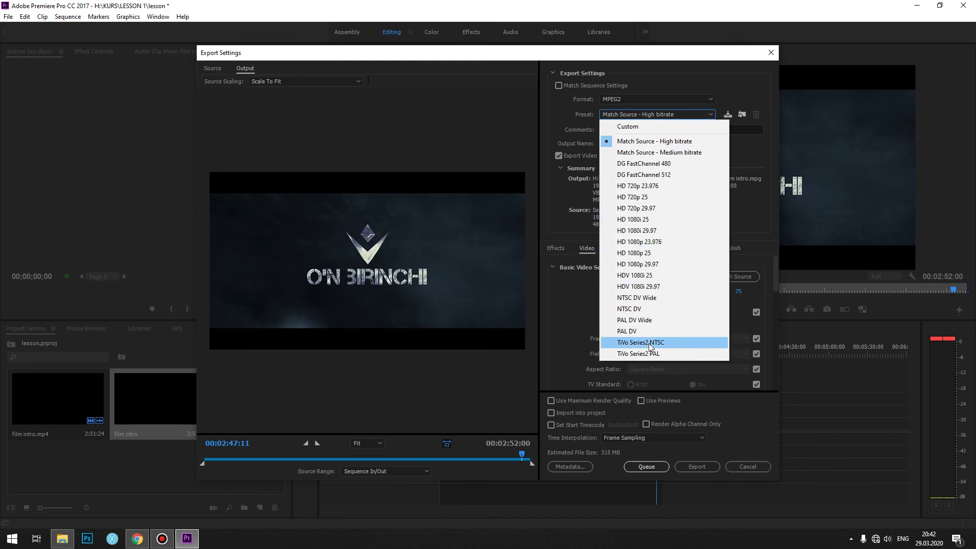
click(747, 149)
click(652, 99)
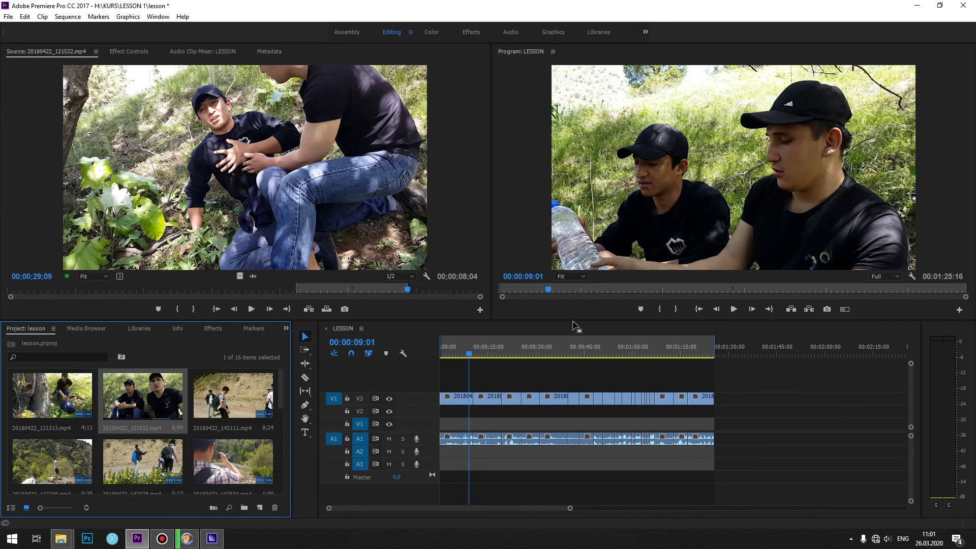